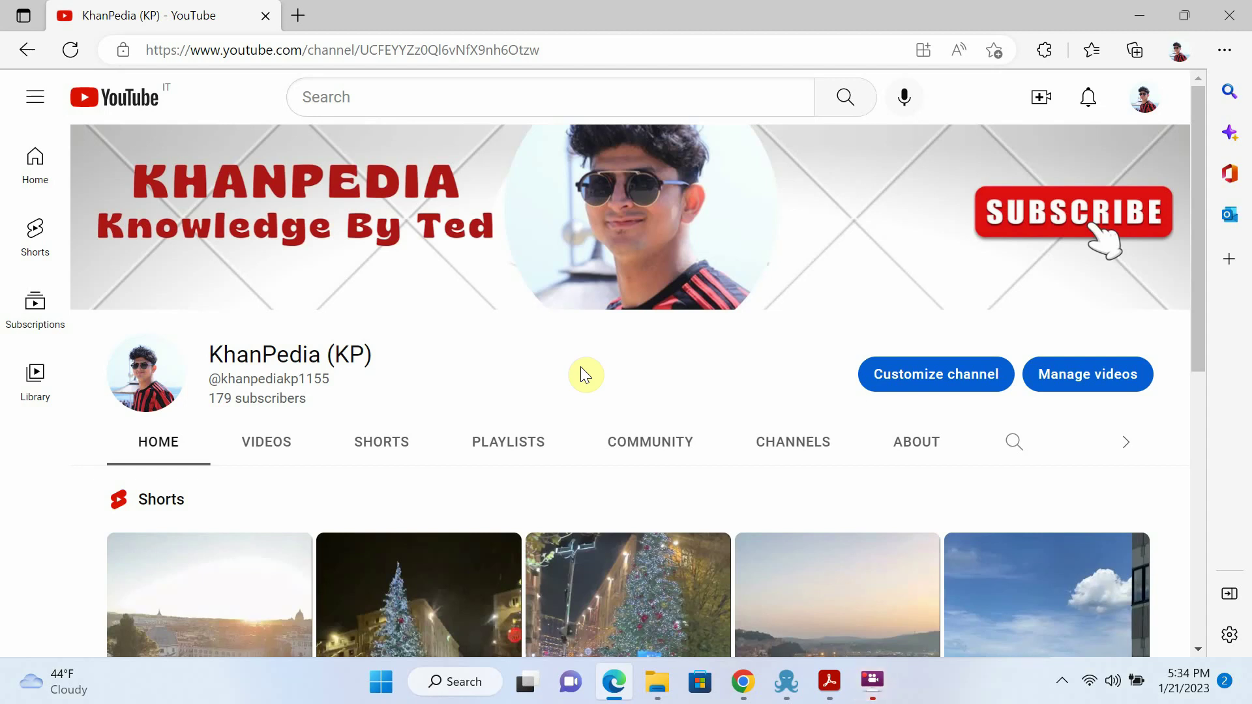
Bring the CV PDF in Adobe Acrobat Reader to the front from the taskbar
click(829, 682)
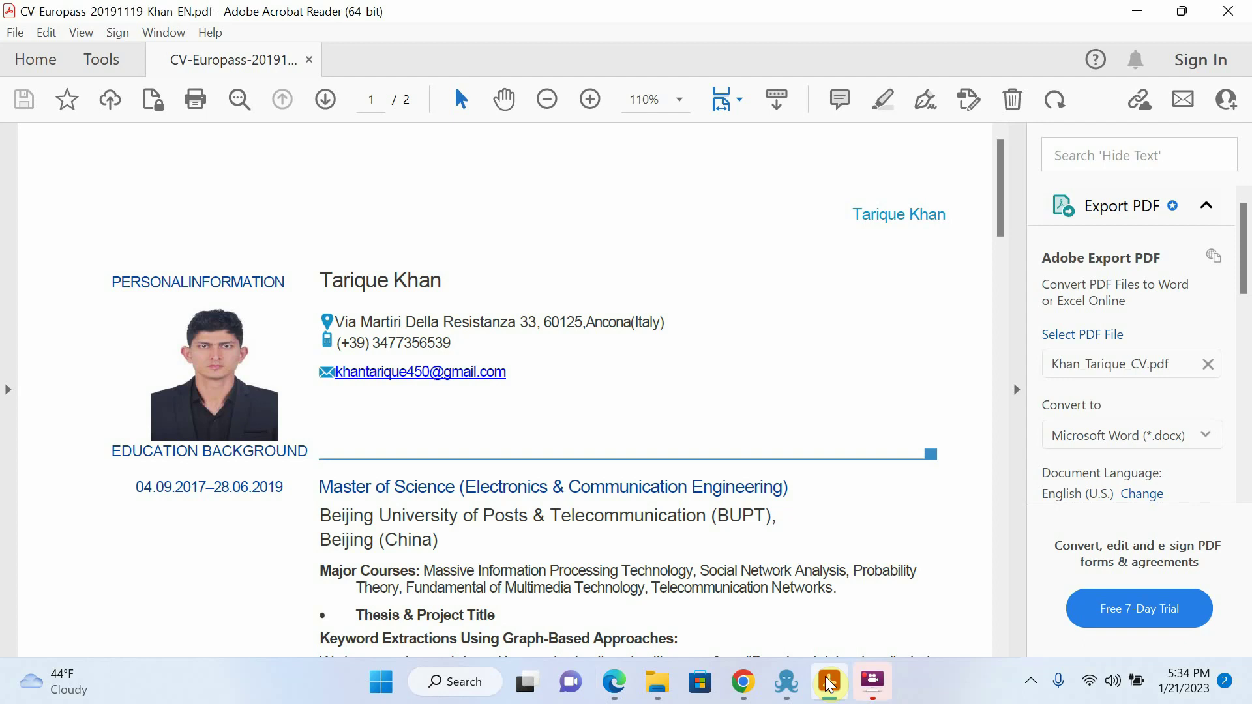
scroll(720, 382, down, 5)
scroll(720, 382, down, 15)
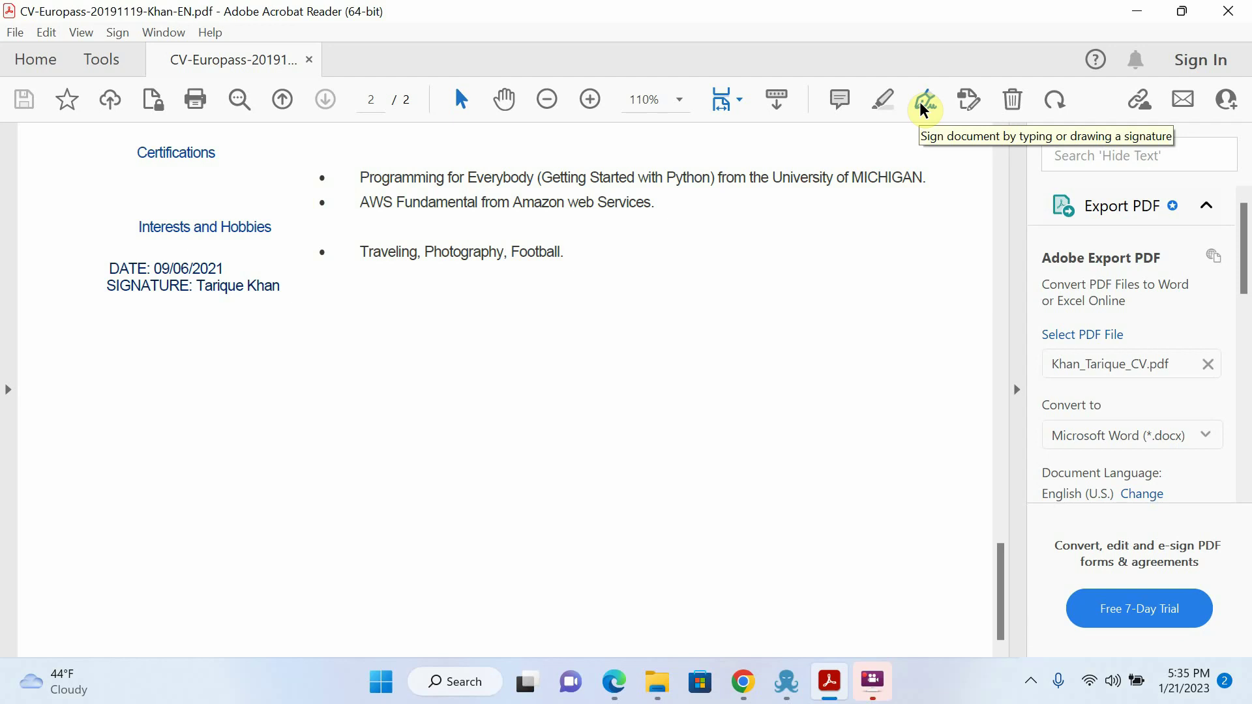
Create a typed signature 'tarique' and switch it to the bolder script style
click(924, 109)
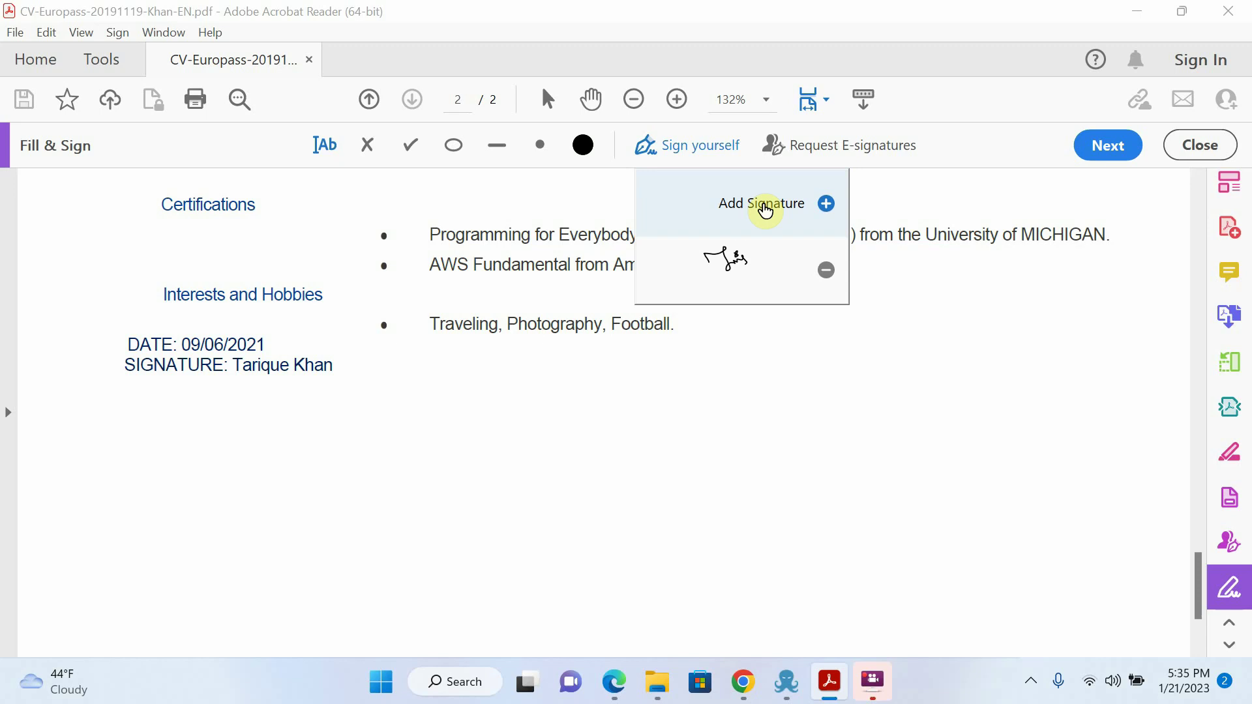
click(764, 211)
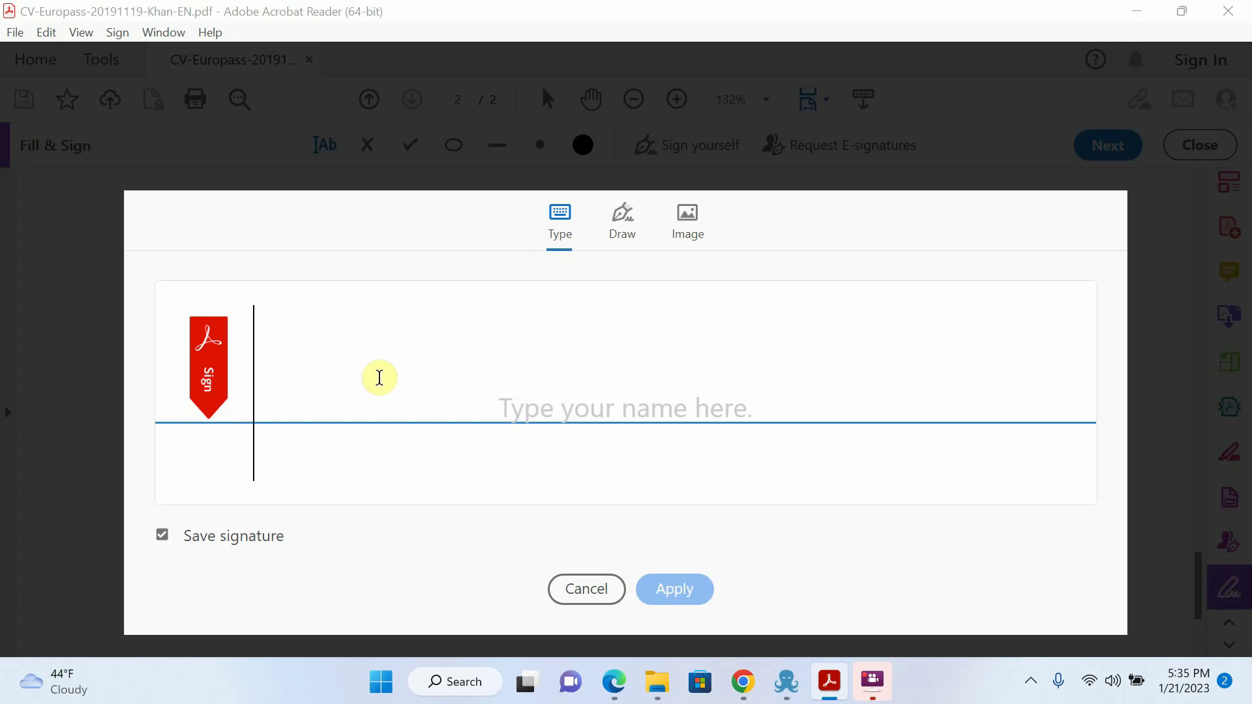
text(tarique)
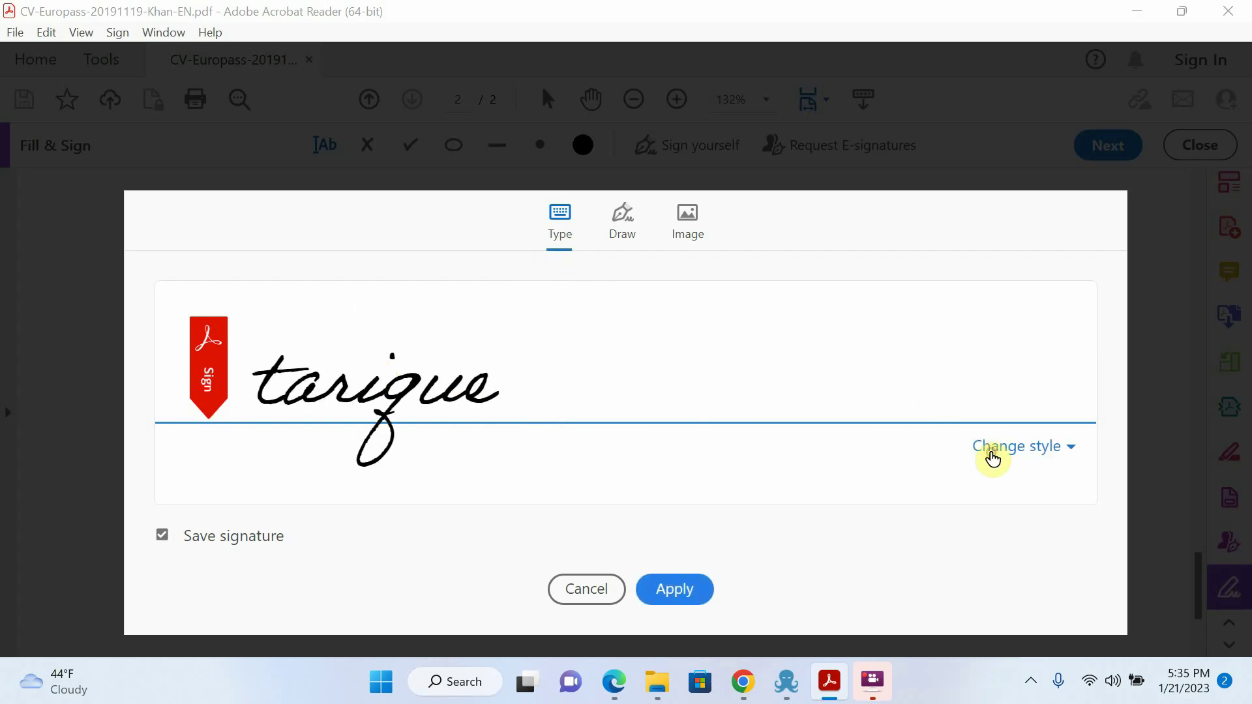
click(990, 452)
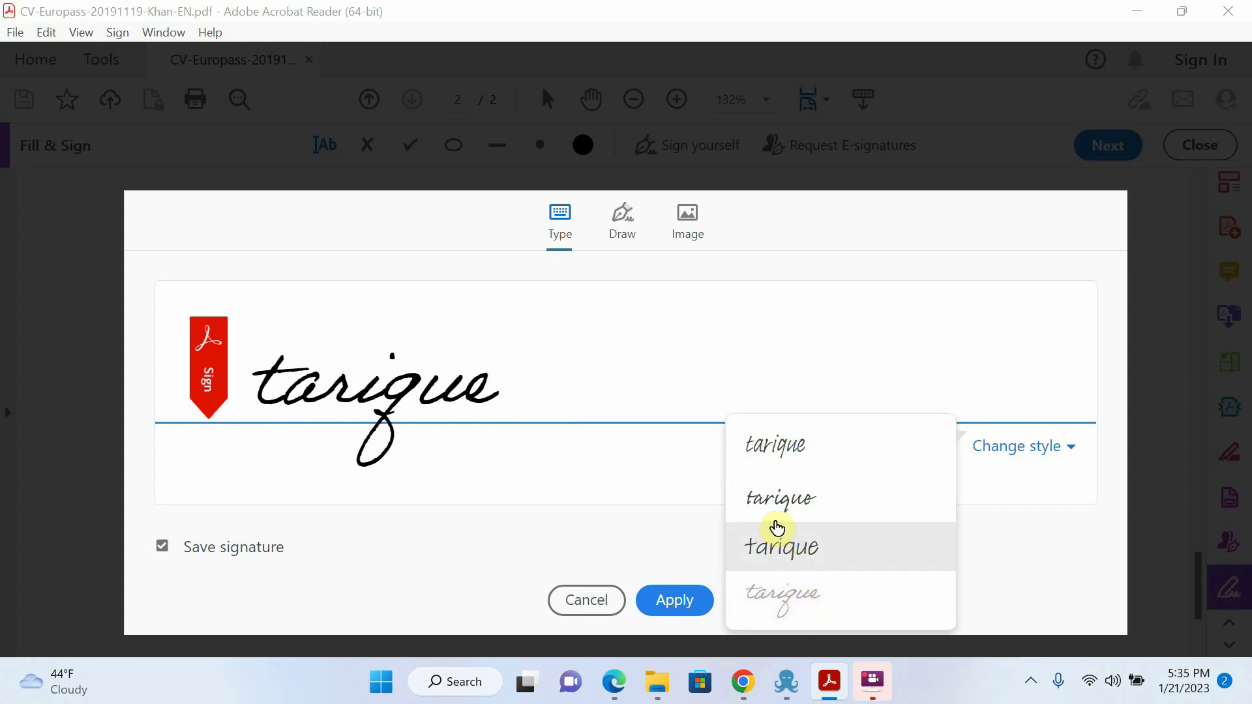
click(777, 519)
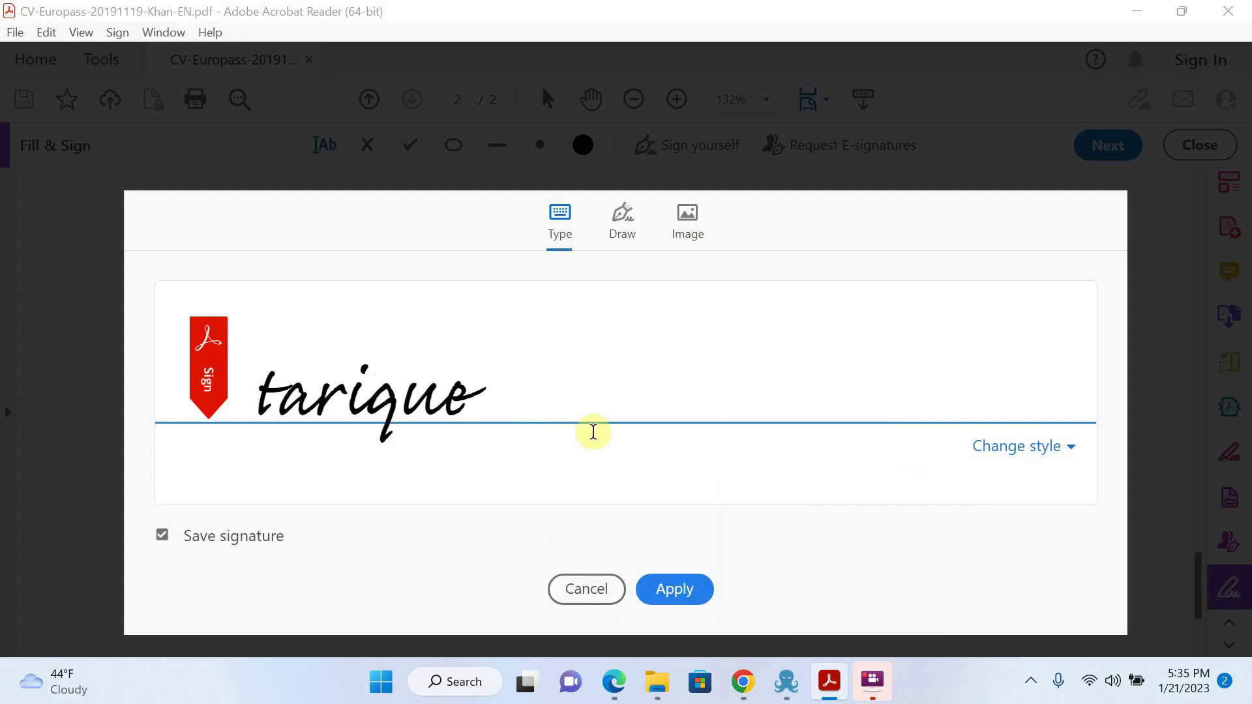
Apply the 'tarique' signature below the SIGNATURE: Tarique Khan line, then exit signing mode
click(652, 597)
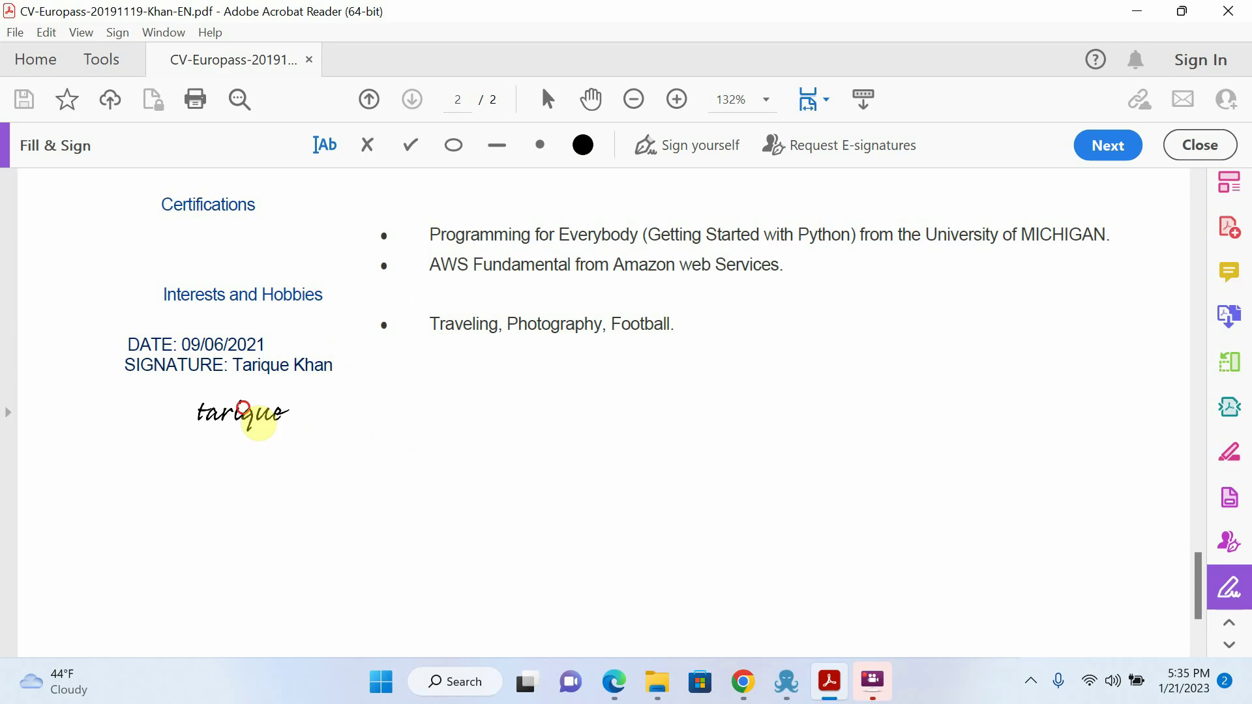
click(259, 420)
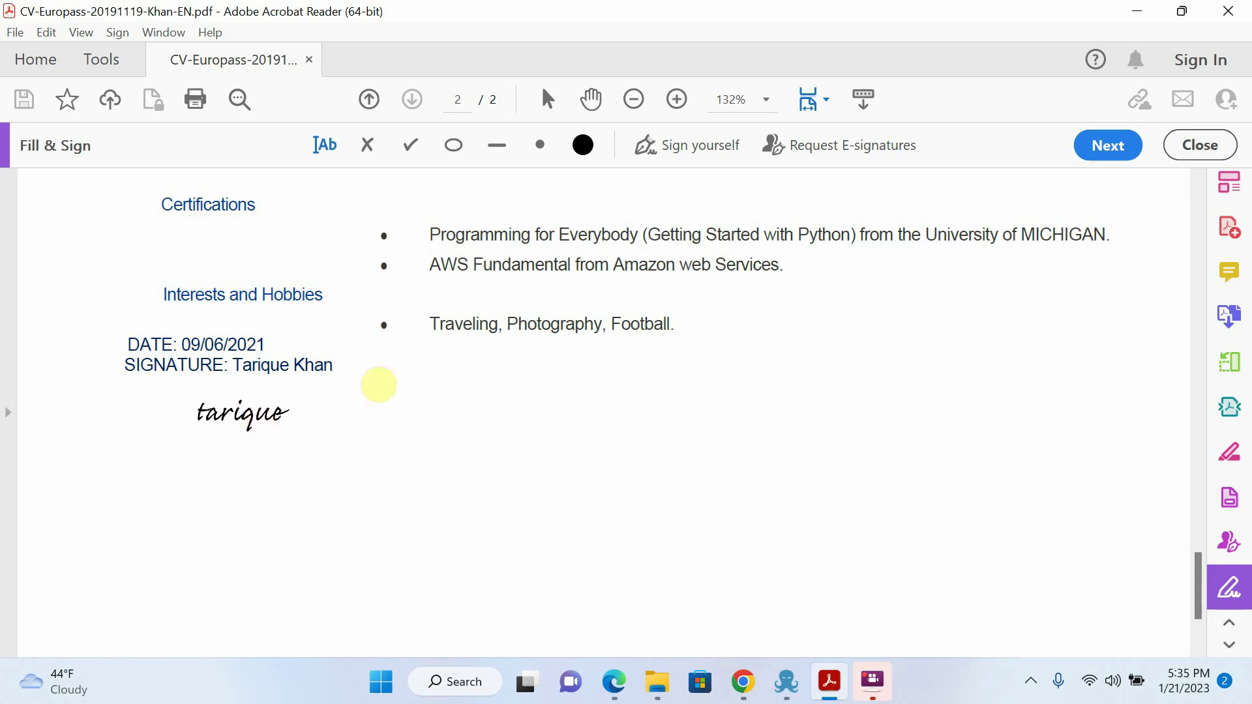
click(521, 475)
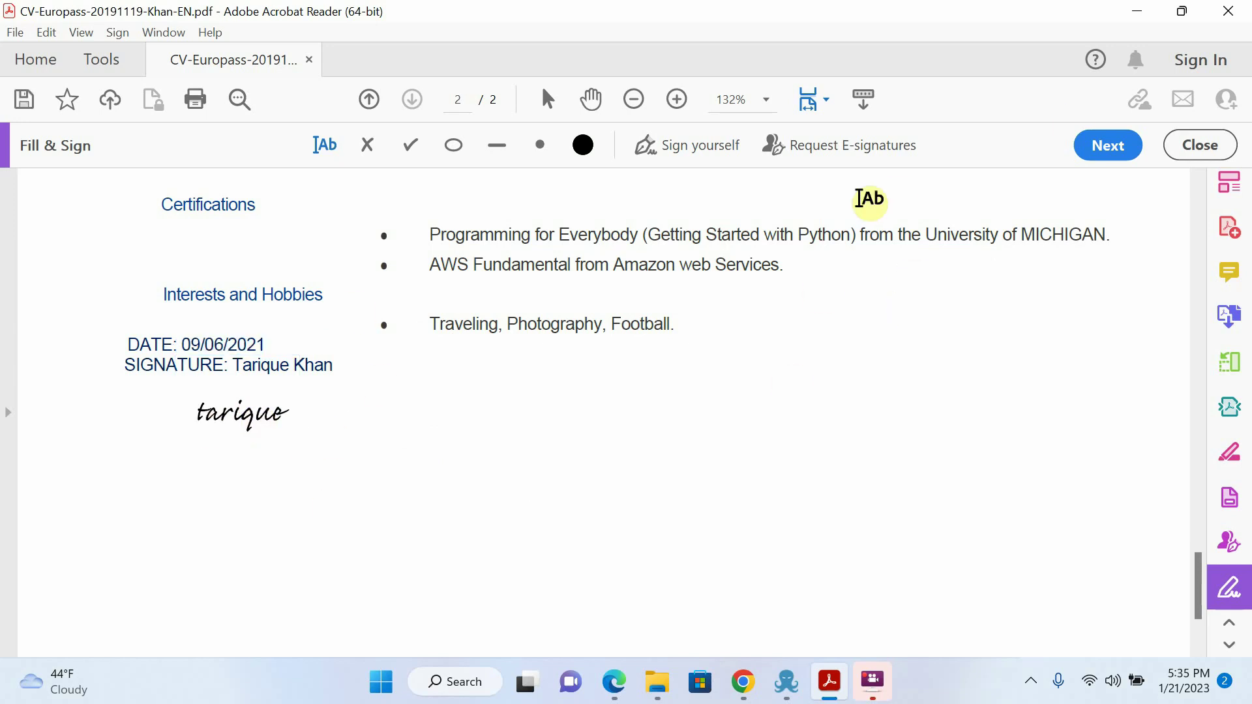
click(1197, 162)
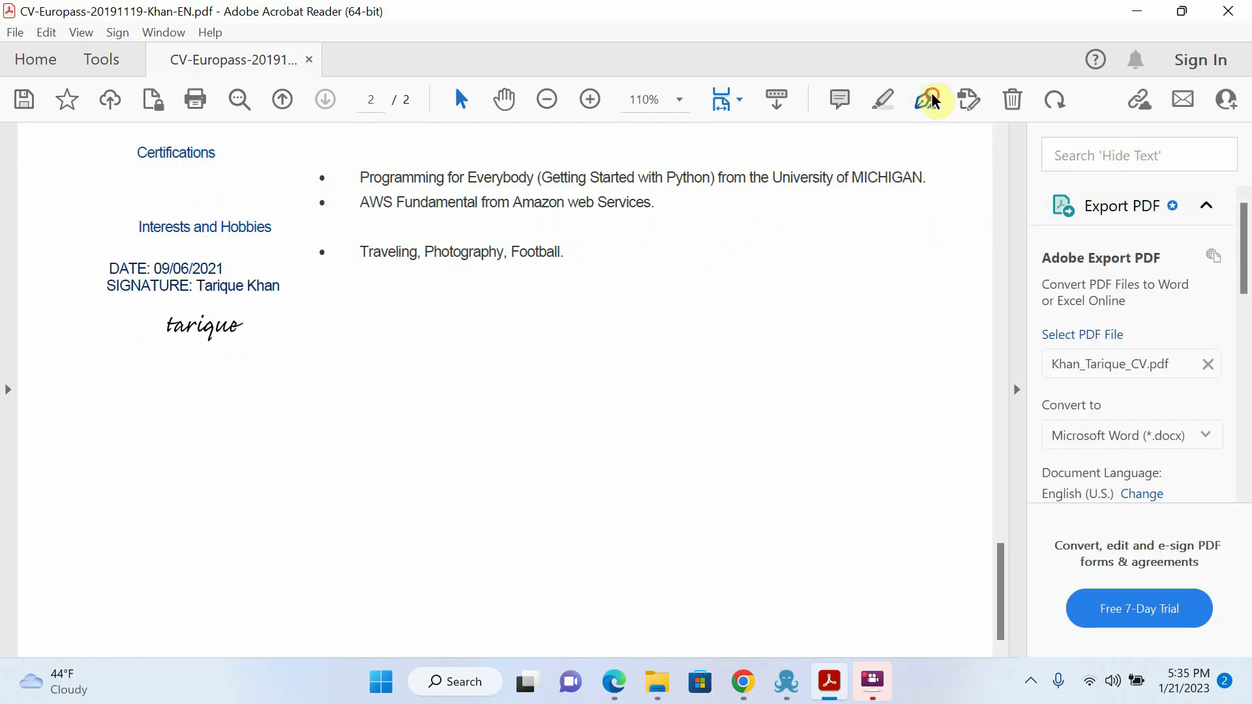
Draw freehand initials with a main stroke and a short extra stroke, and apply them
click(929, 100)
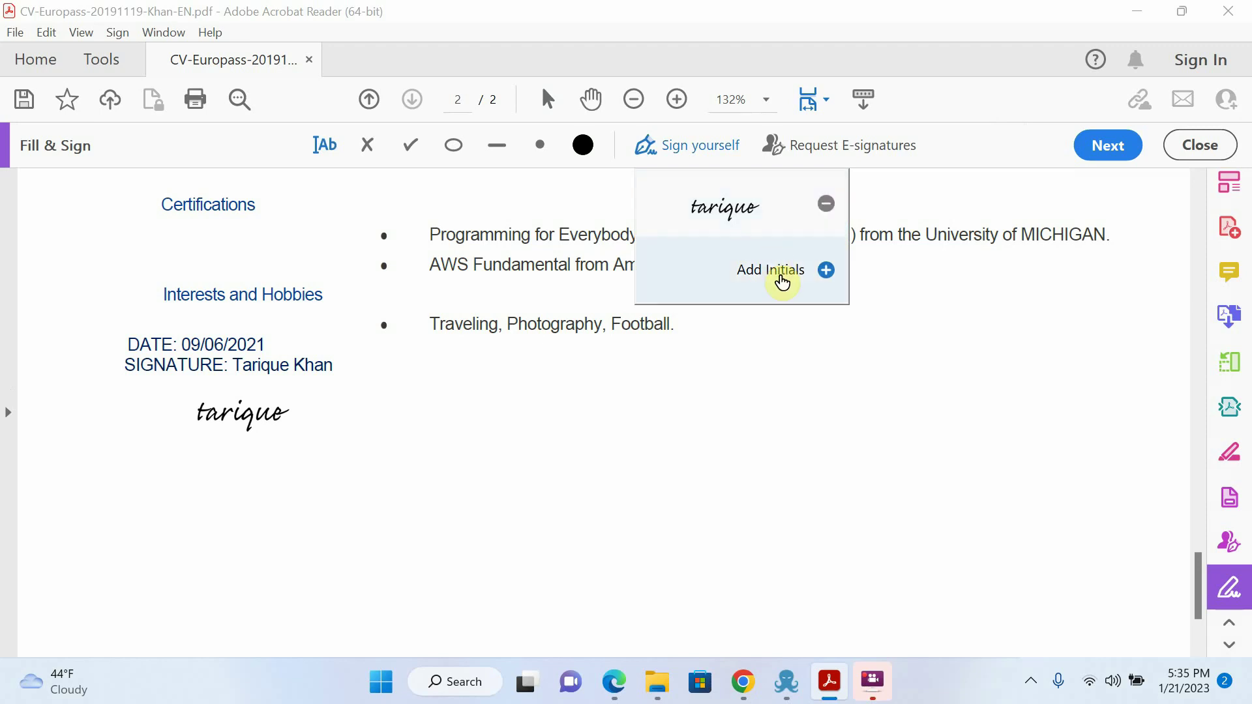
click(787, 279)
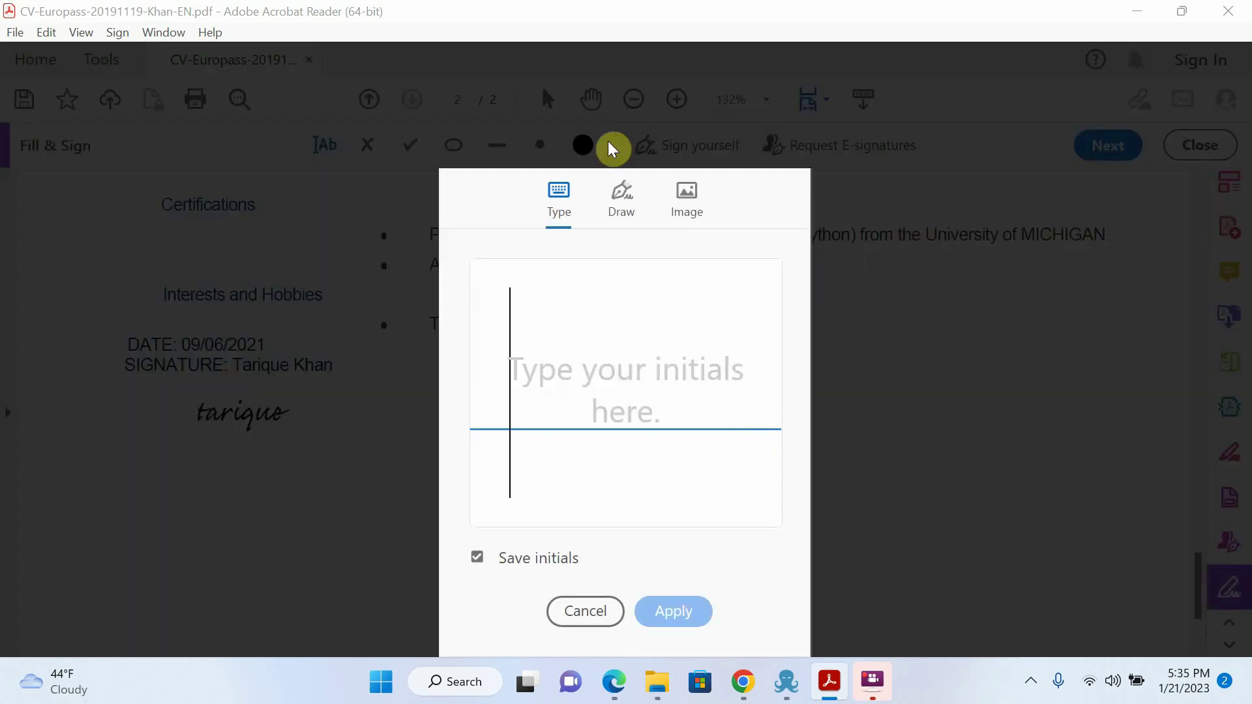
click(620, 204)
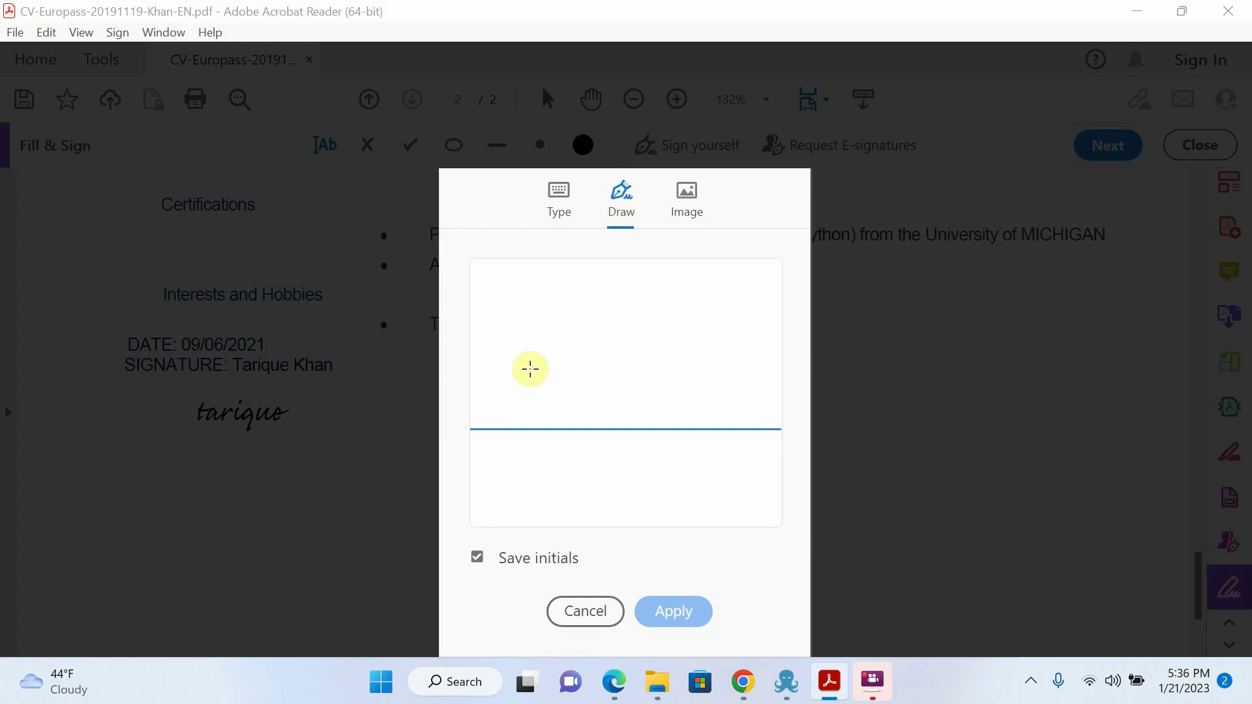
mouse_move(531, 368)
mouse_down()
mouse_move(610, 372)
mouse_move(660, 338)
mouse_up()
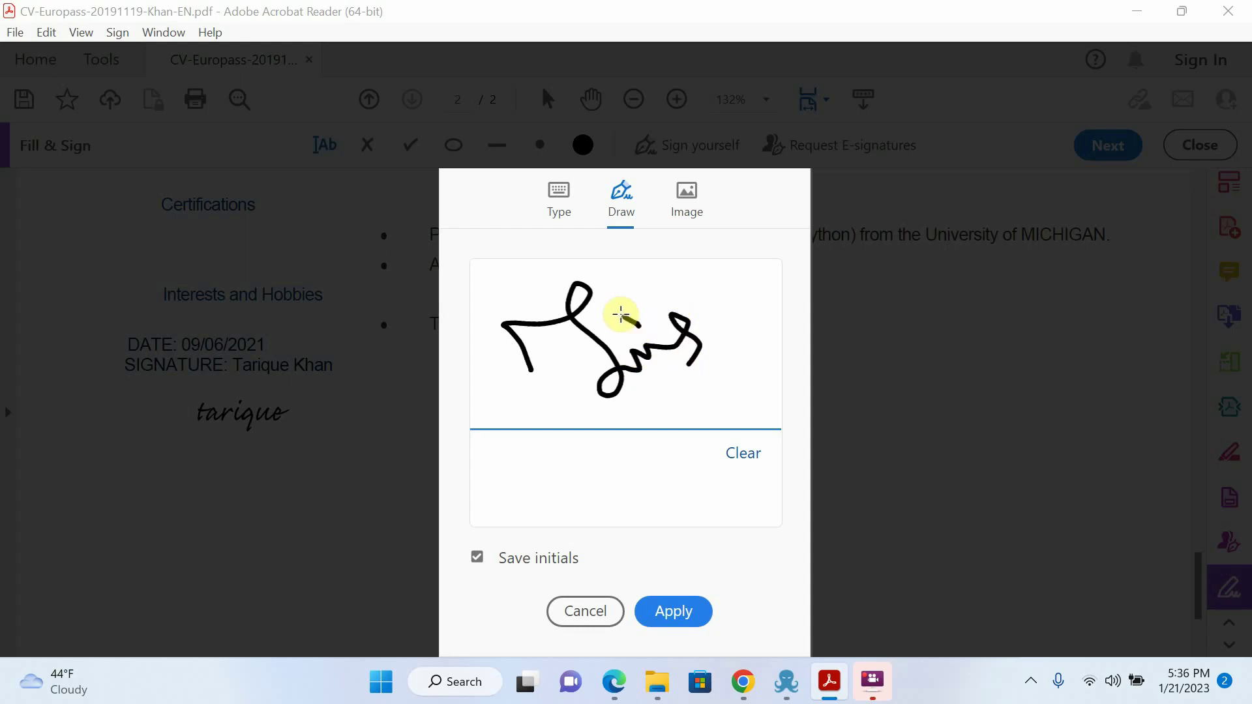
mouse_move(634, 351)
mouse_down()
mouse_move(634, 311)
mouse_move(646, 320)
mouse_up()
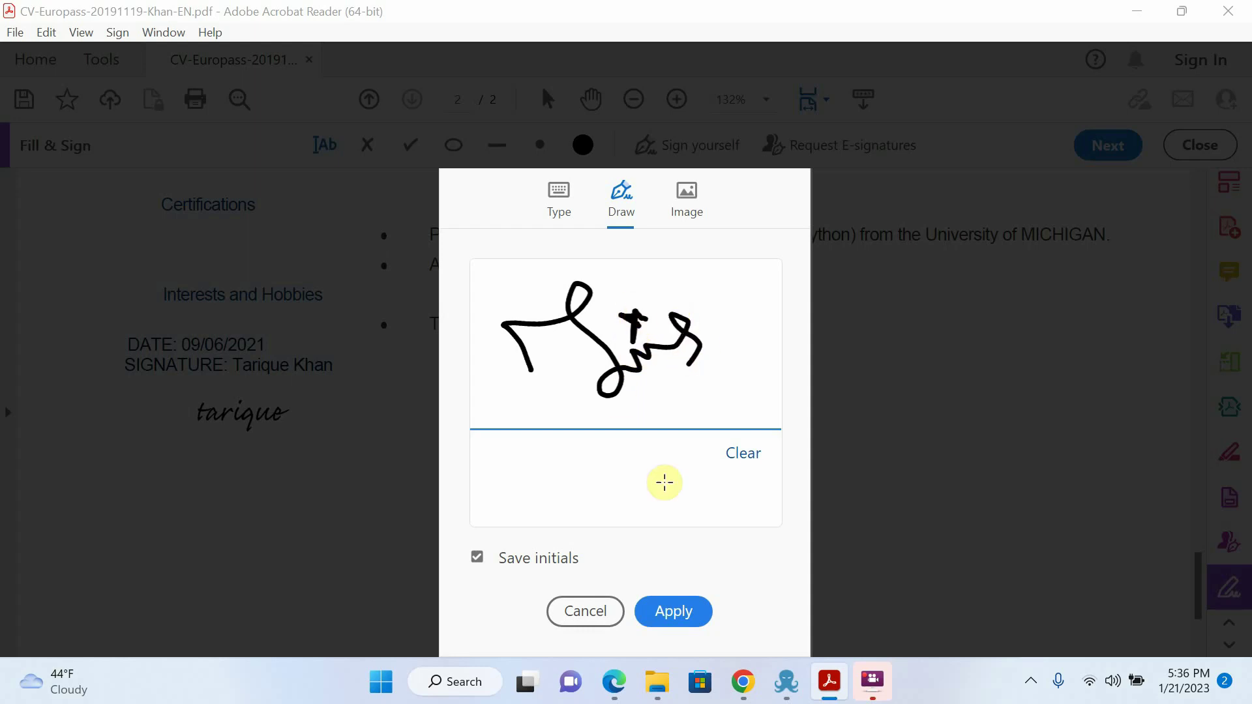
click(679, 612)
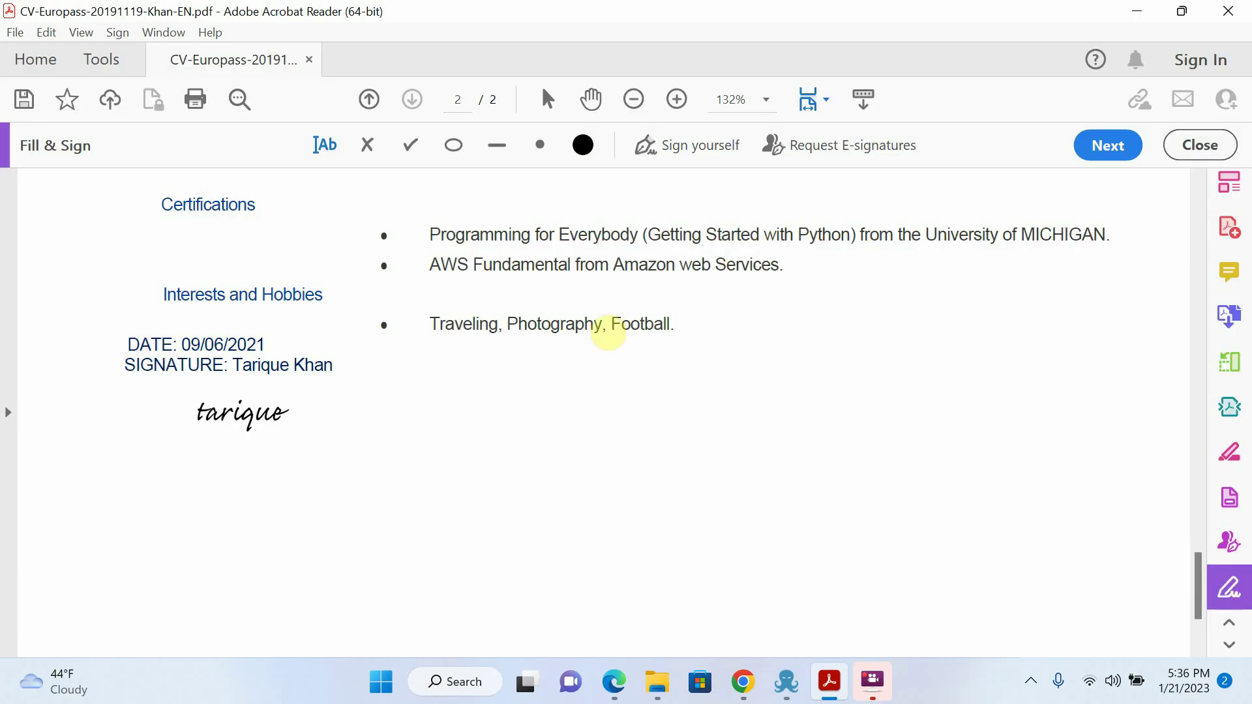
Place the initials beside the DATE line, close Fill & Sign, and expand Export PDF
click(382, 444)
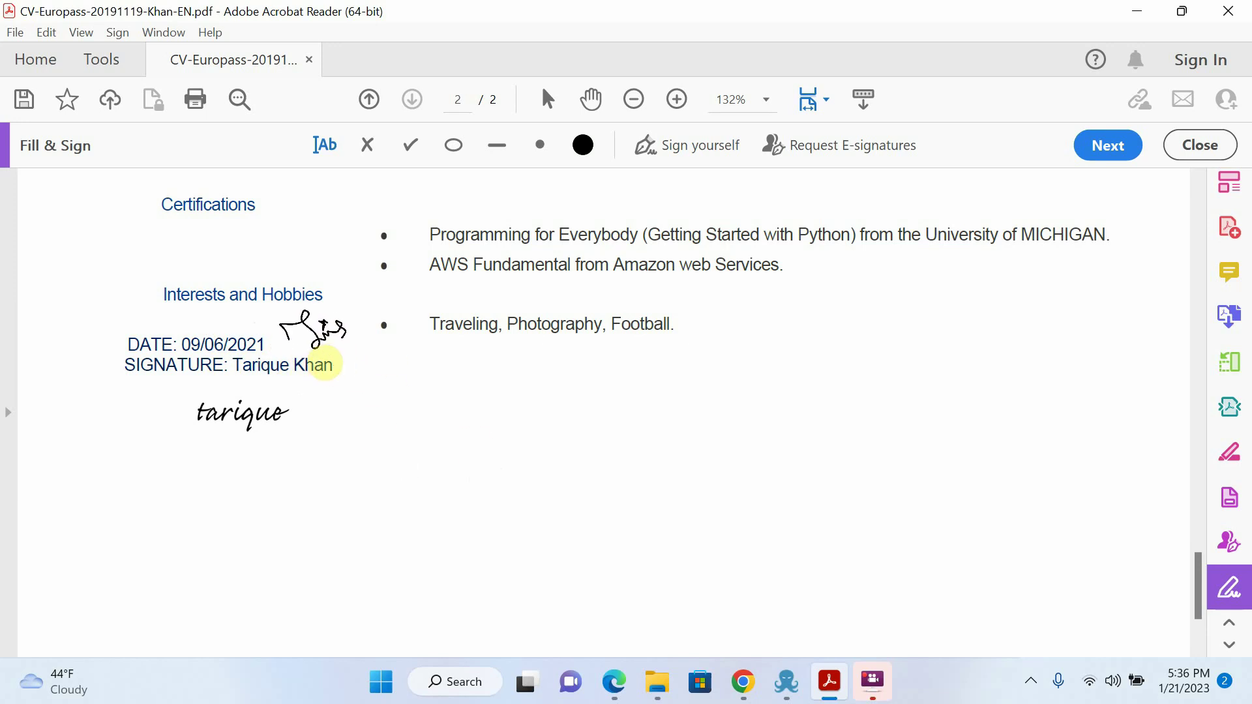
click(333, 345)
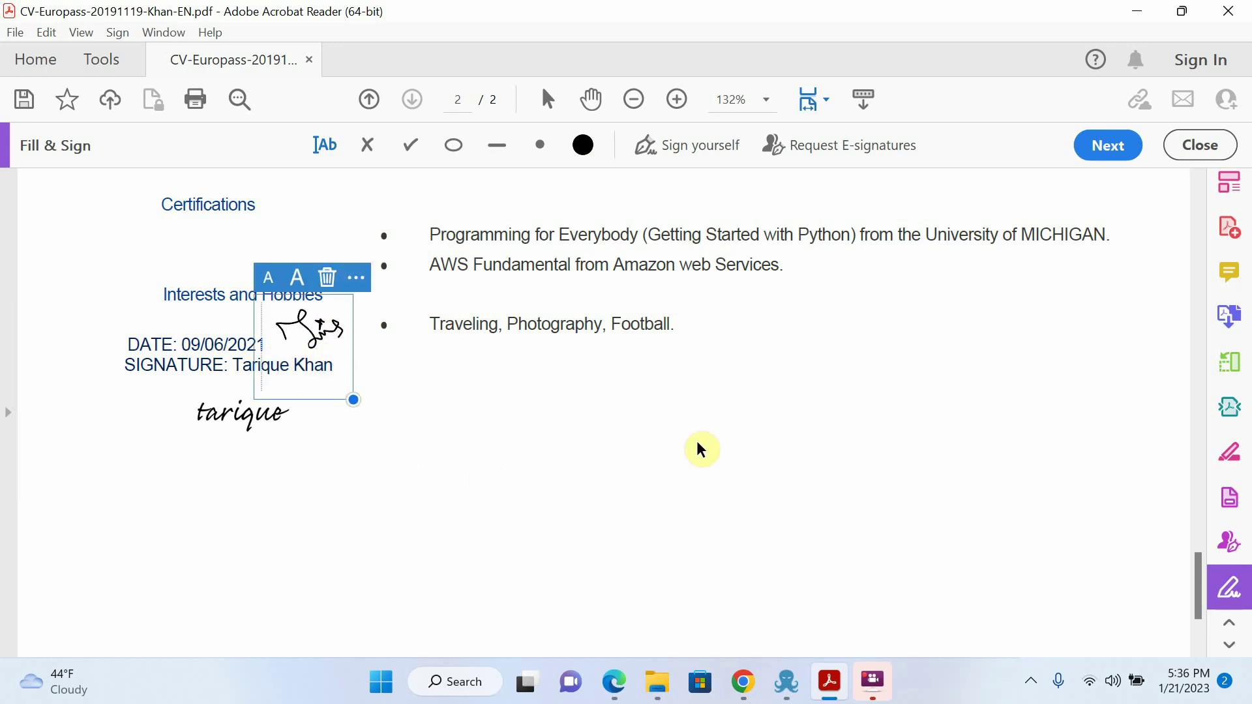
click(1203, 144)
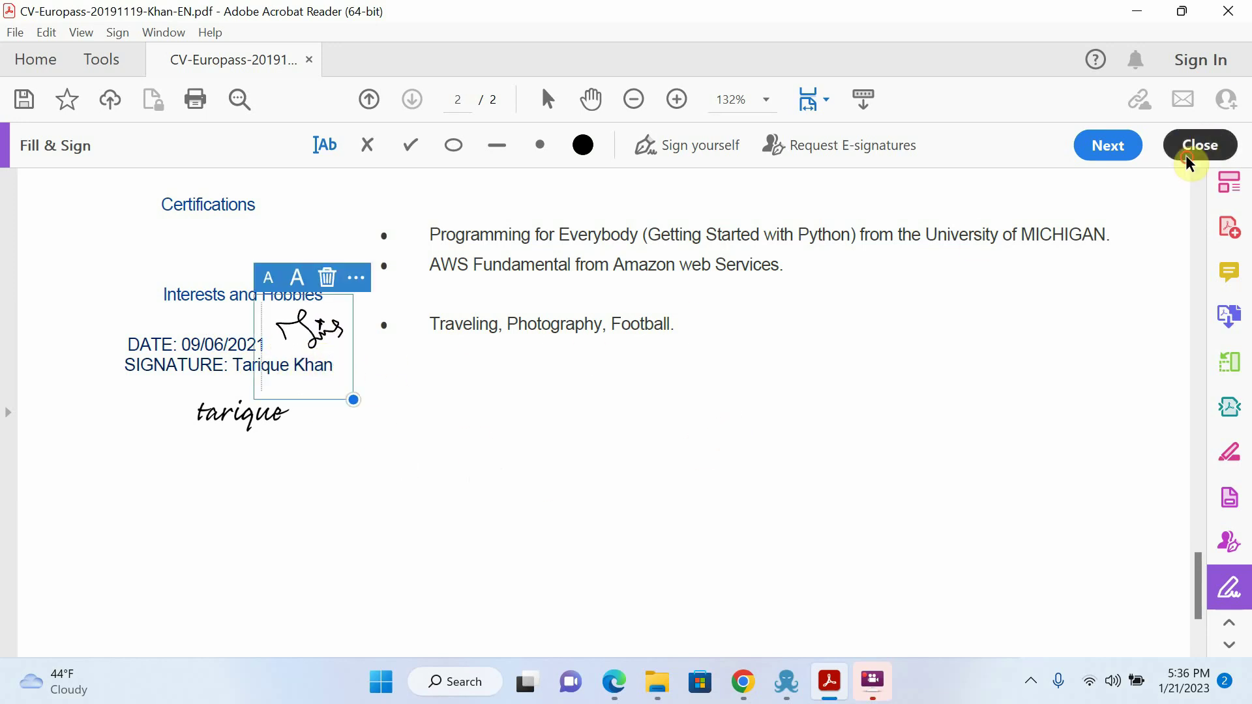
click(967, 99)
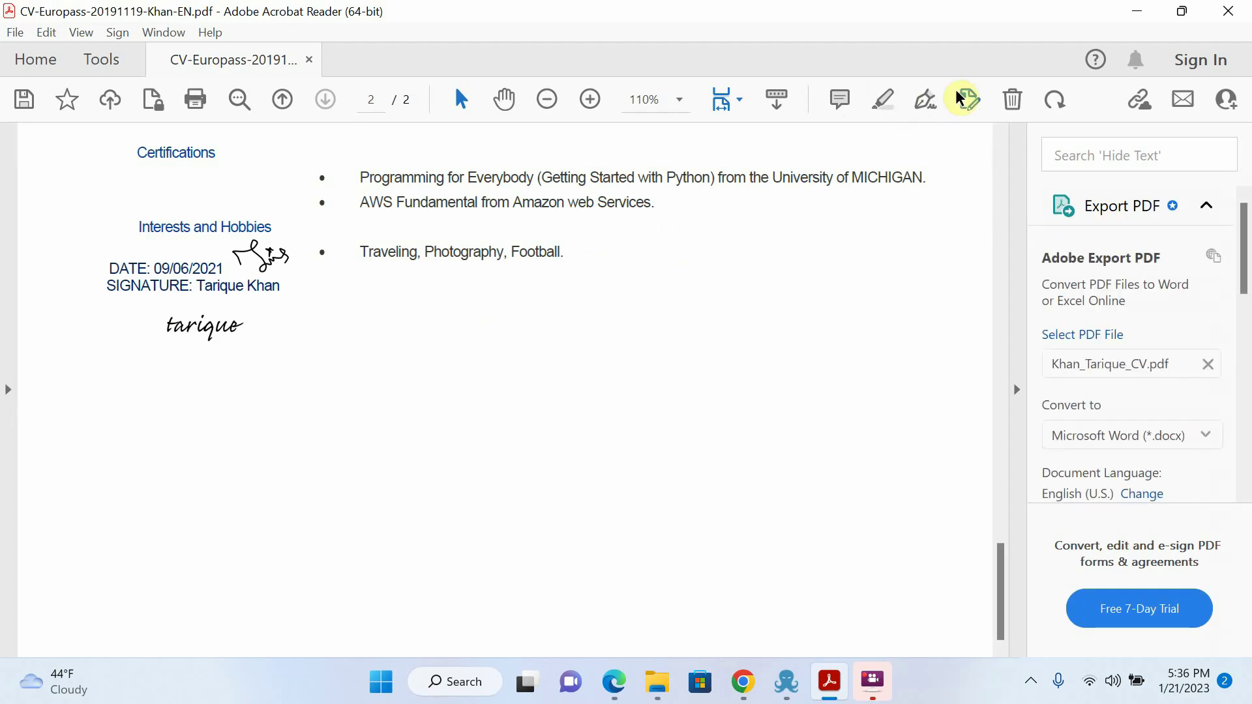
Delete the saved 'tarique' signature and start a new image-based signature
click(924, 100)
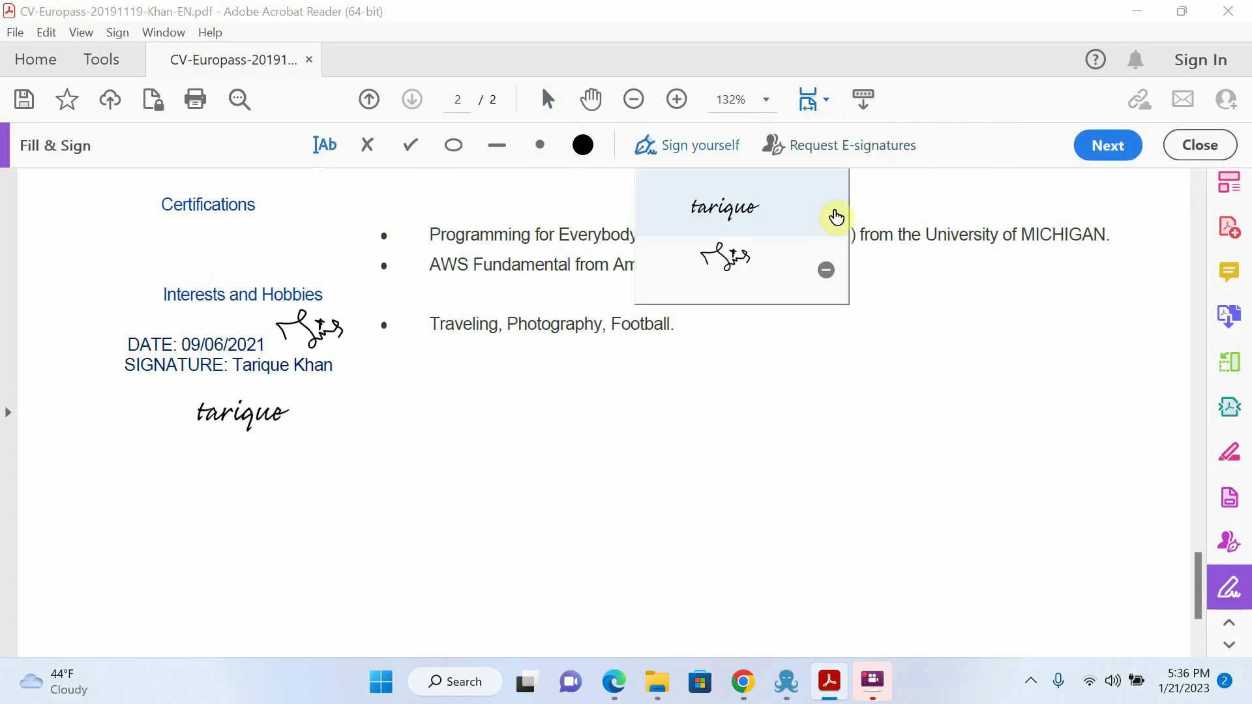
click(826, 205)
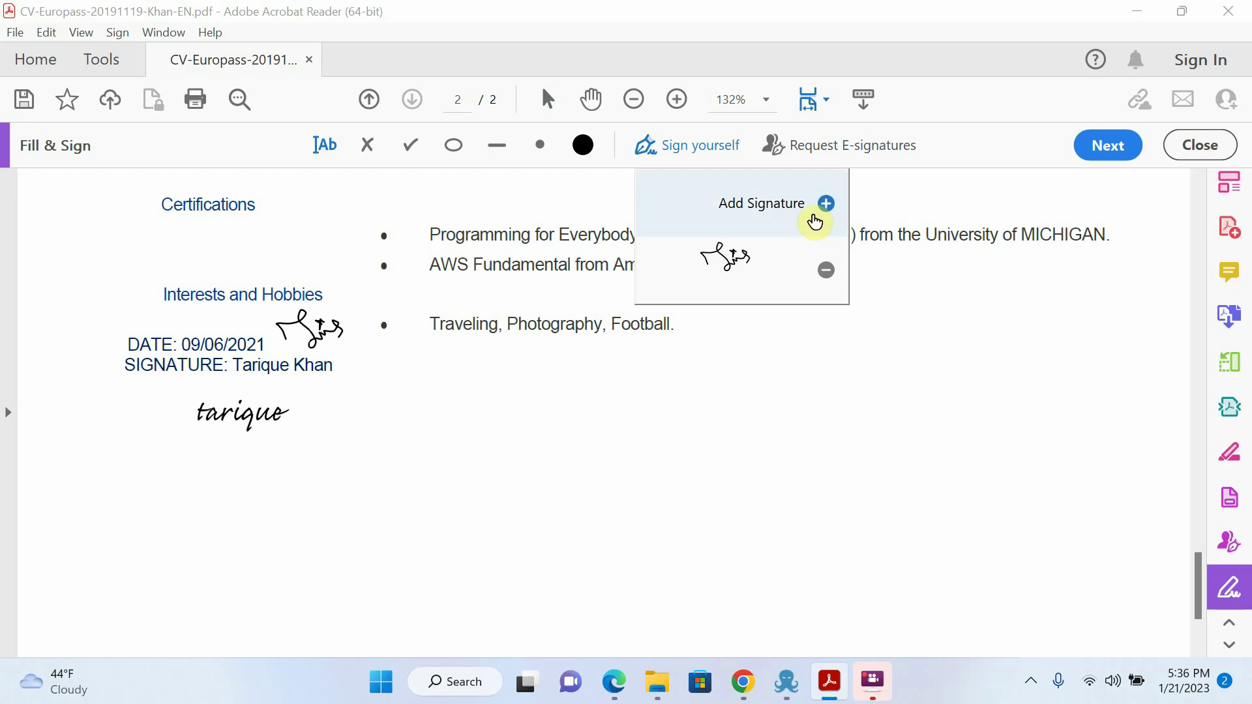
click(784, 212)
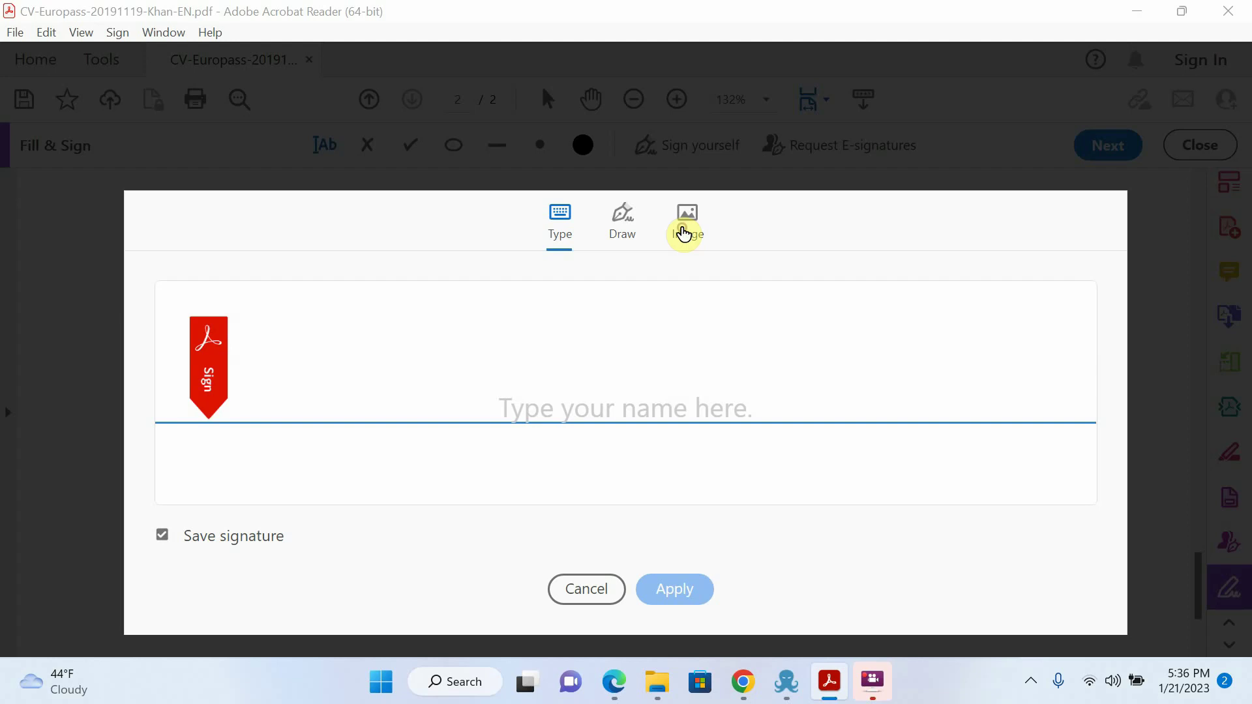
click(685, 228)
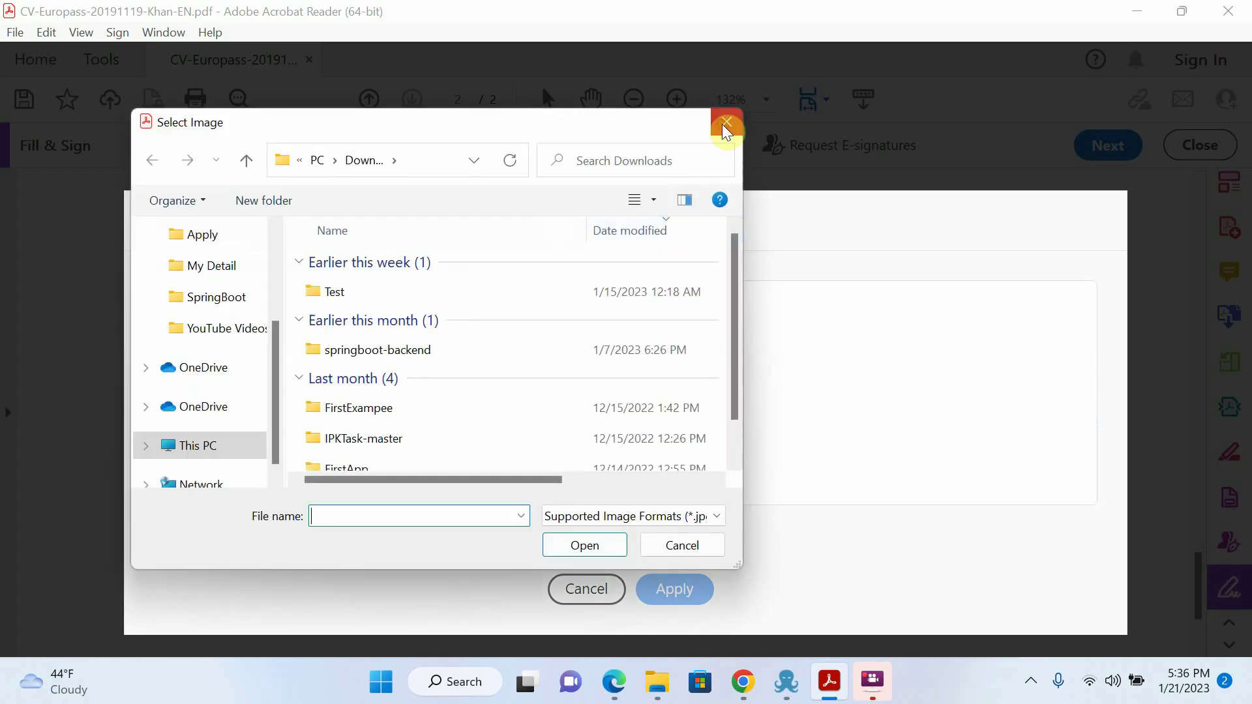
Browse the My Detail folder, cancel the image signature, and return to YouTube
click(724, 124)
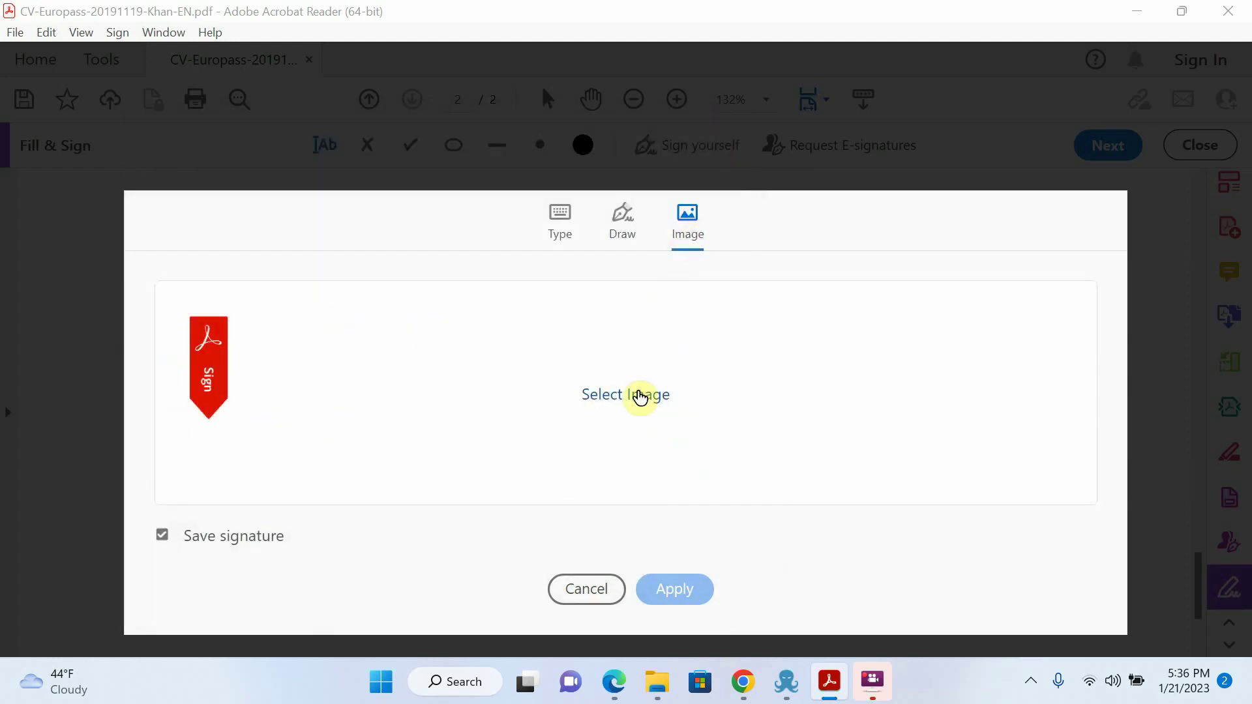
click(639, 397)
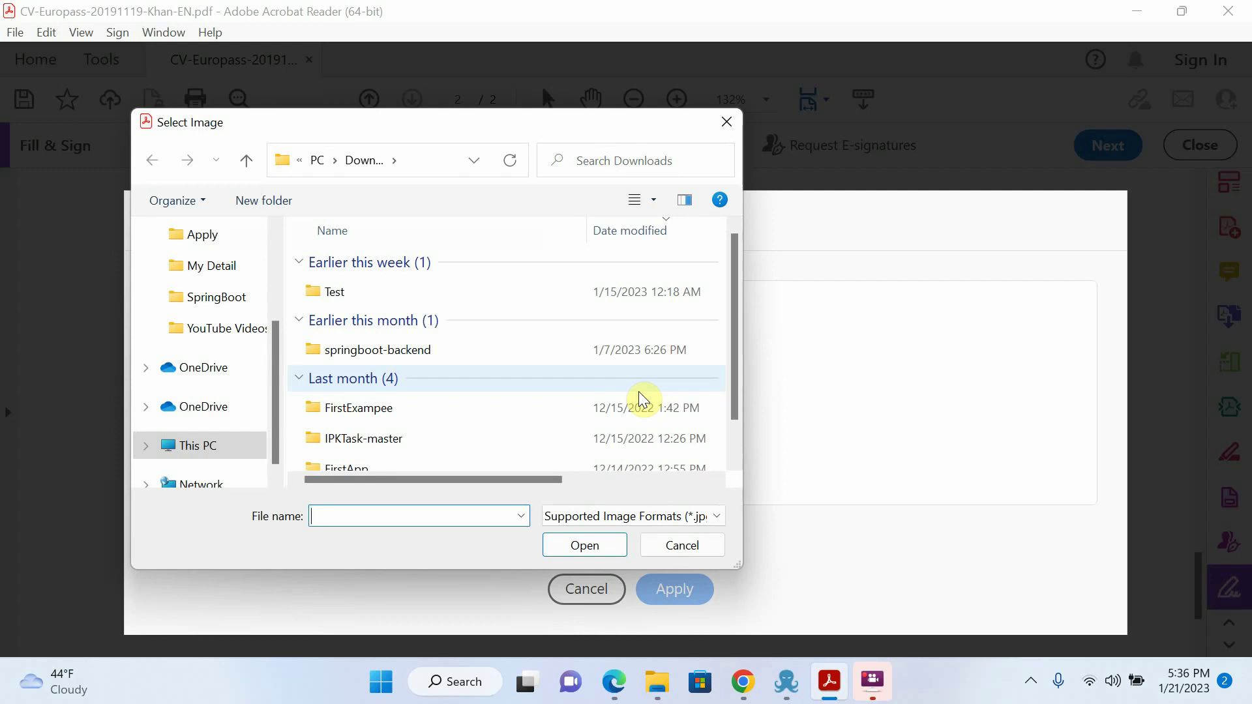
scroll(442, 428, down, 2)
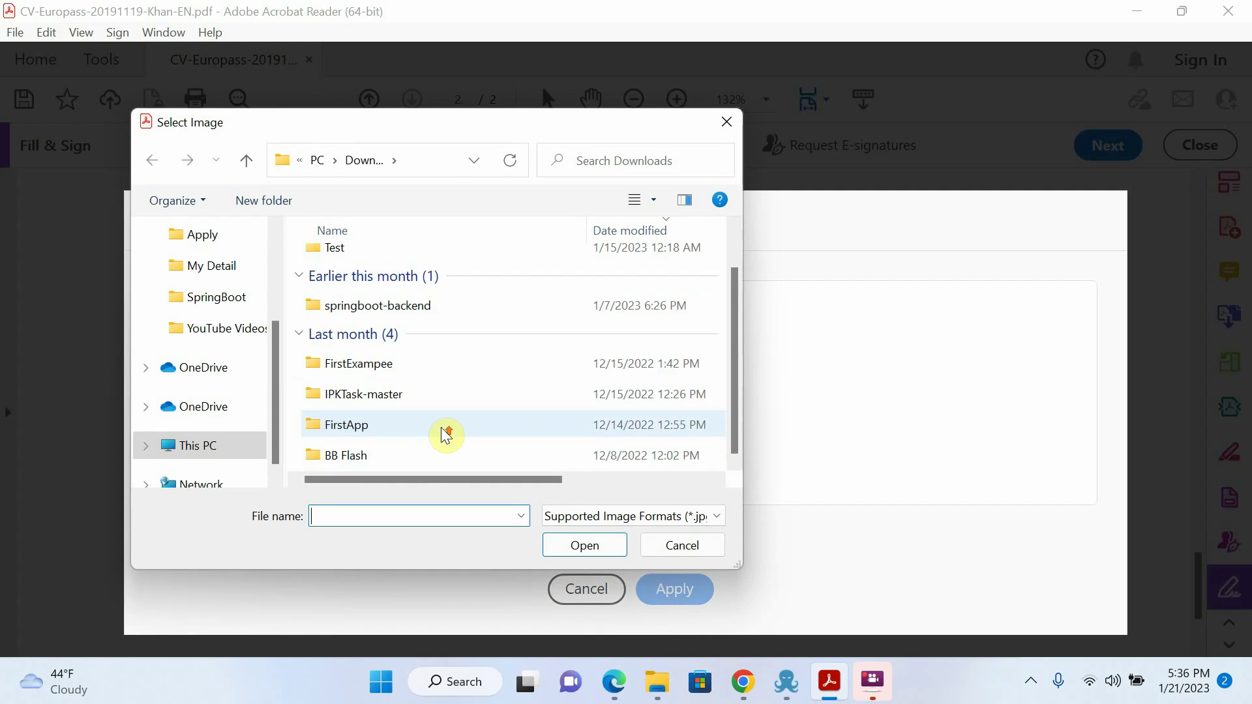
scroll(442, 427, up, 1)
click(210, 273)
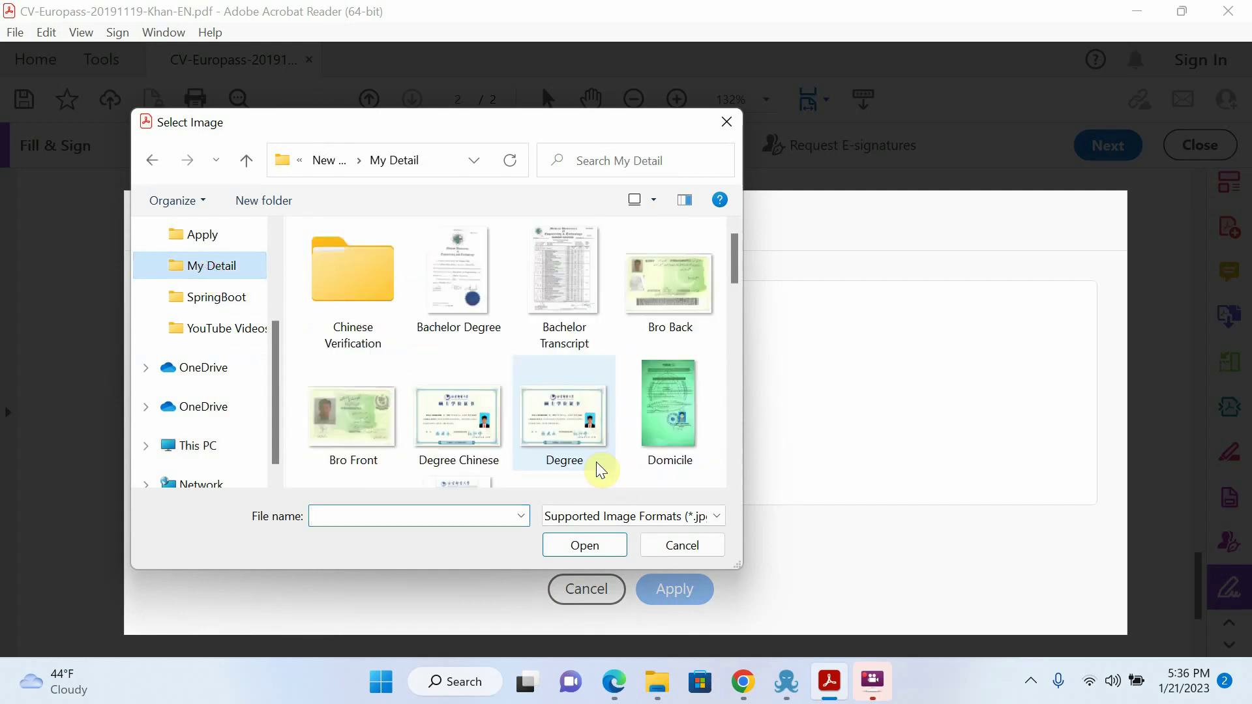
scroll(564, 486, down, 5)
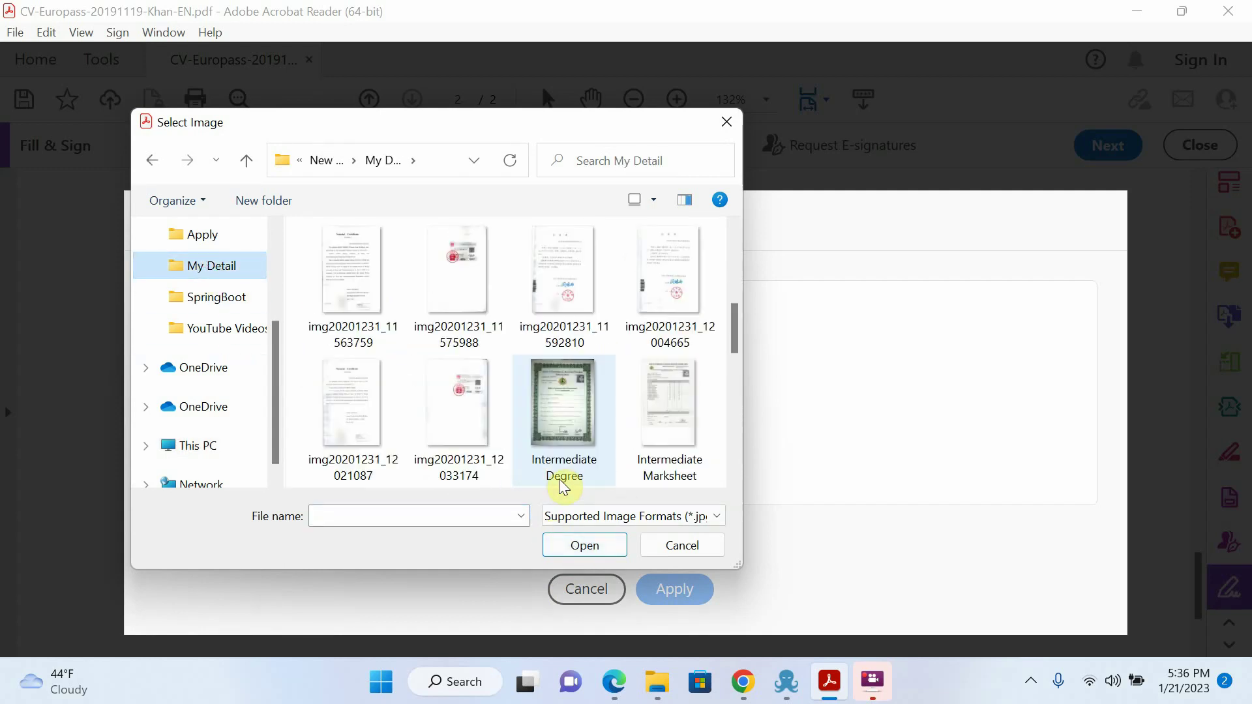
scroll(563, 486, down, 5)
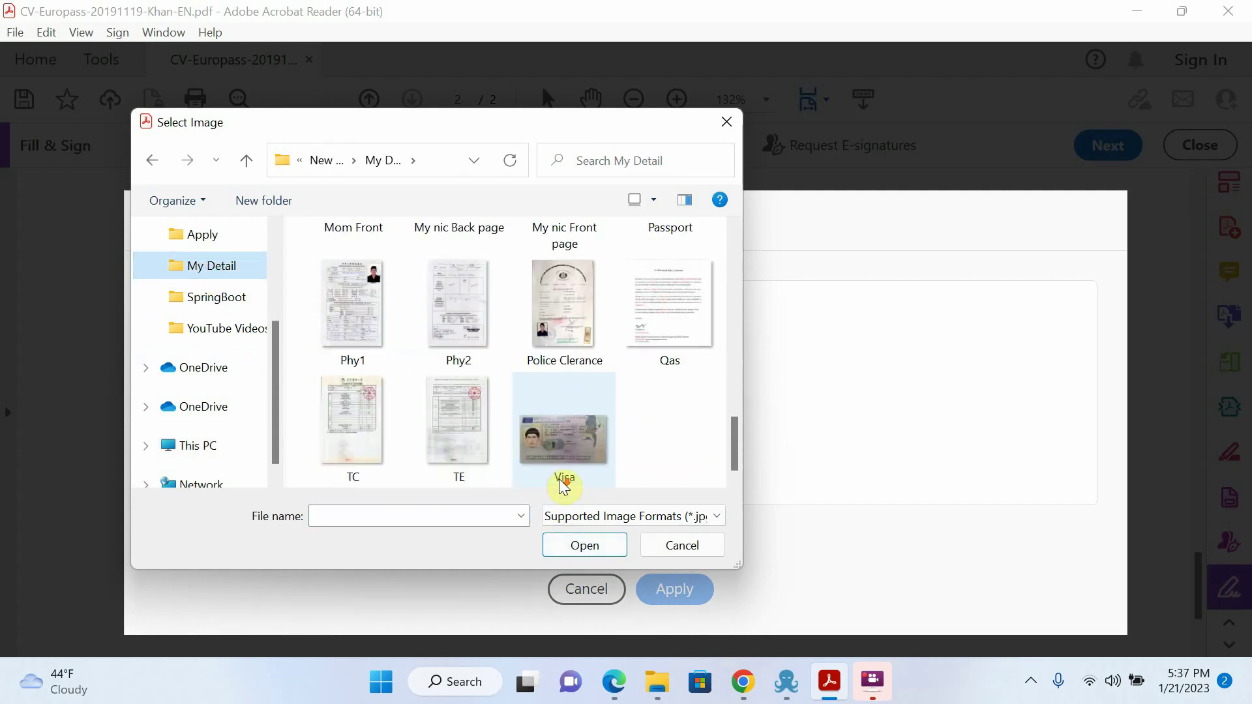
click(677, 546)
click(590, 591)
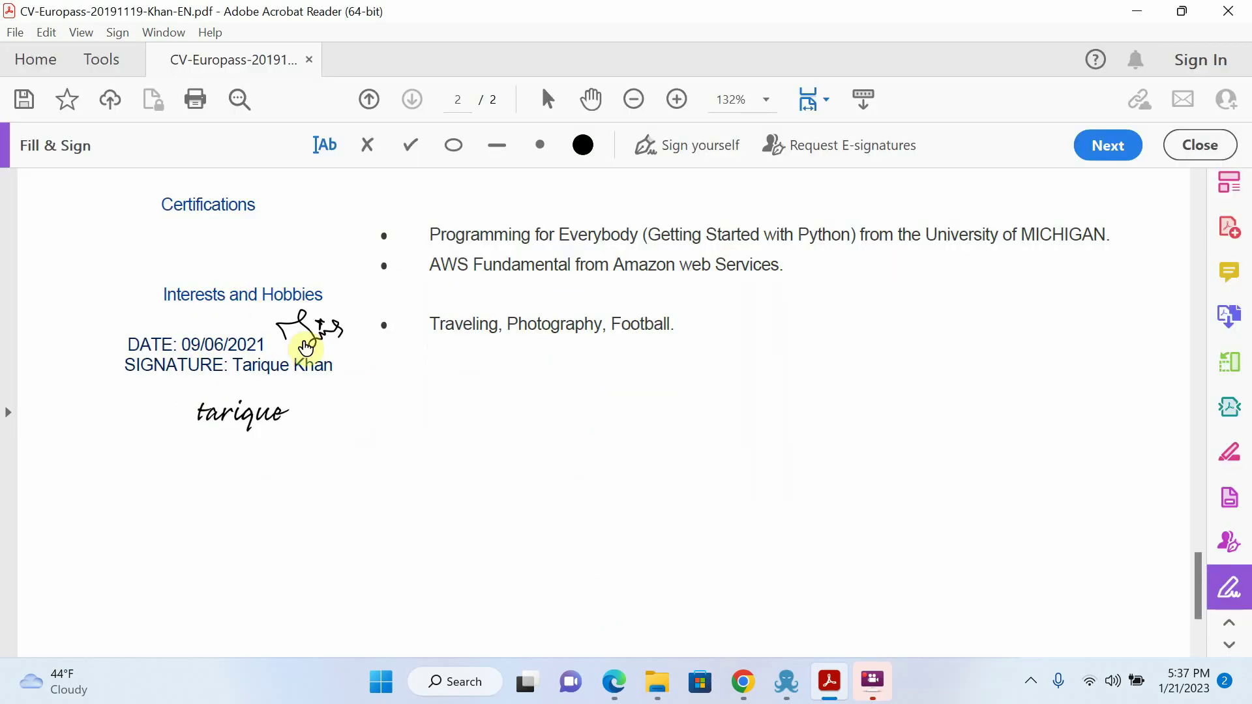
scroll(533, 429, up, 5)
scroll(533, 429, up, 4)
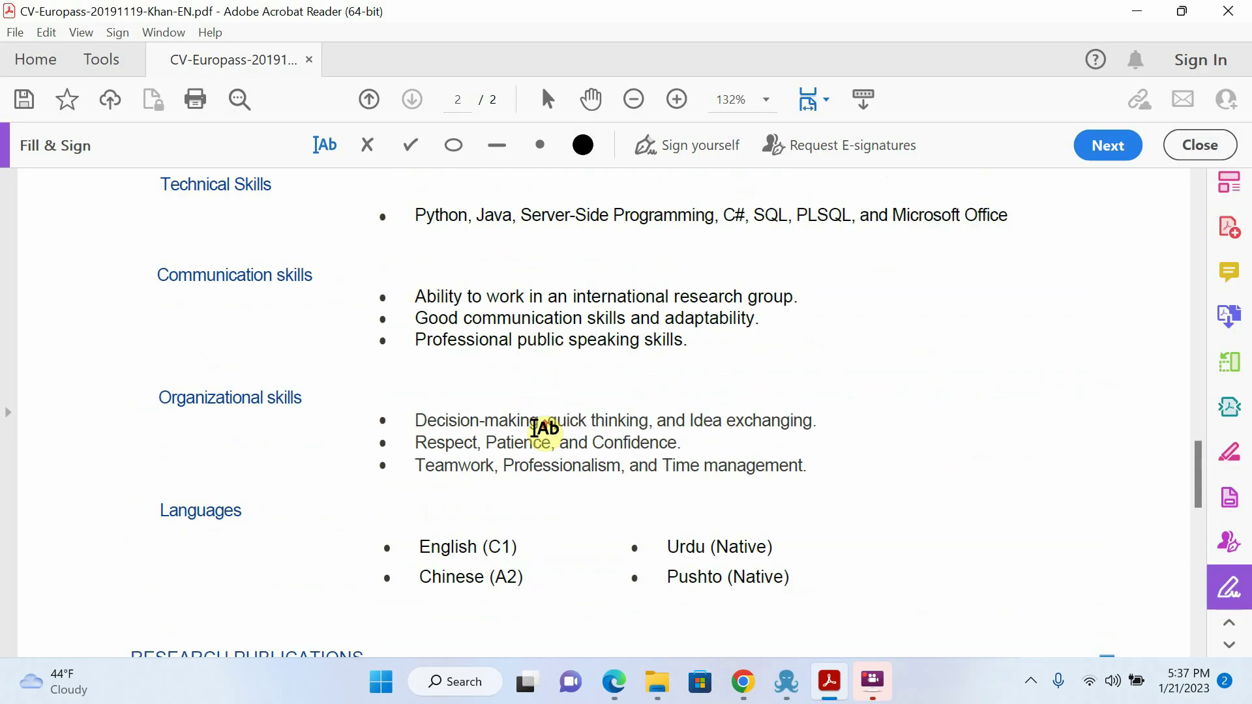
scroll(533, 429, up, 4)
click(627, 679)
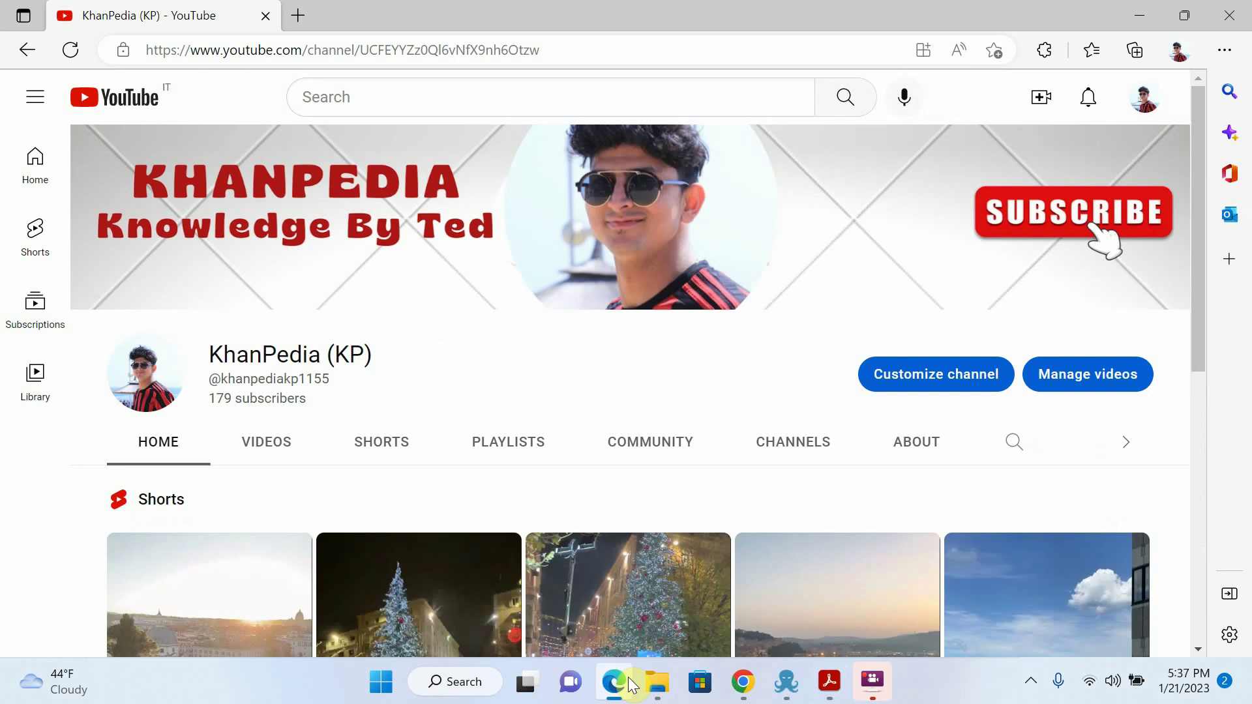